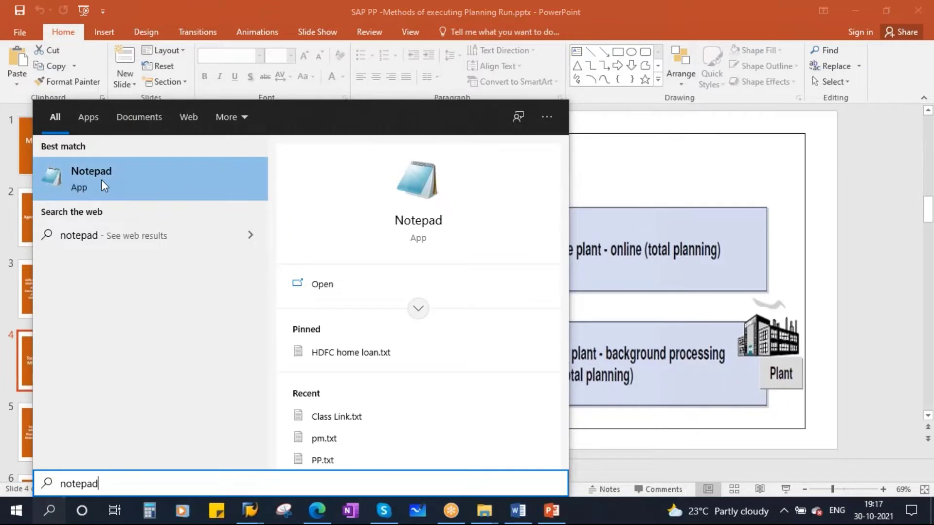
# Step: In a new Notepad note, type the heading 'MRP' and the line '1.Total MRP - plant leve'
pyautogui.click(102, 180)
pyautogui.press('capslock')
pyautogui.write('MRP')
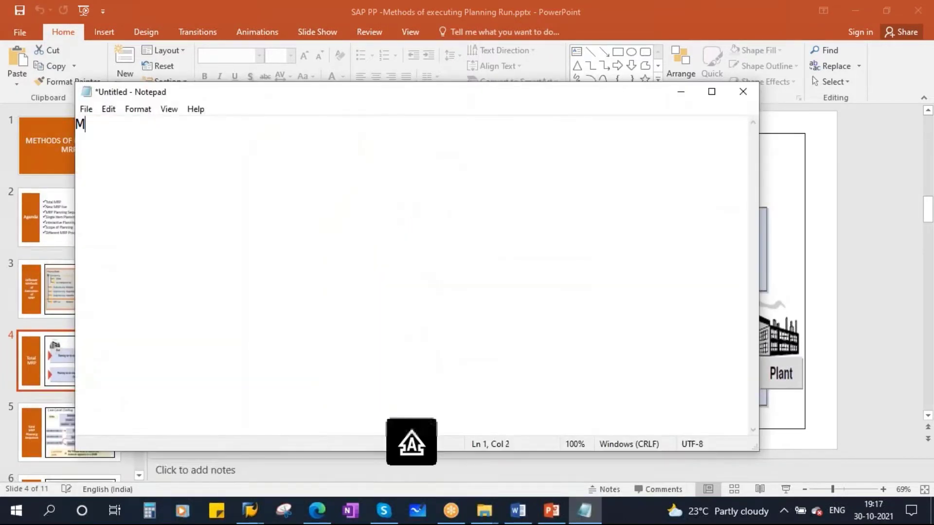
pyautogui.press('Return')
pyautogui.press('Return')
pyautogui.write('1')
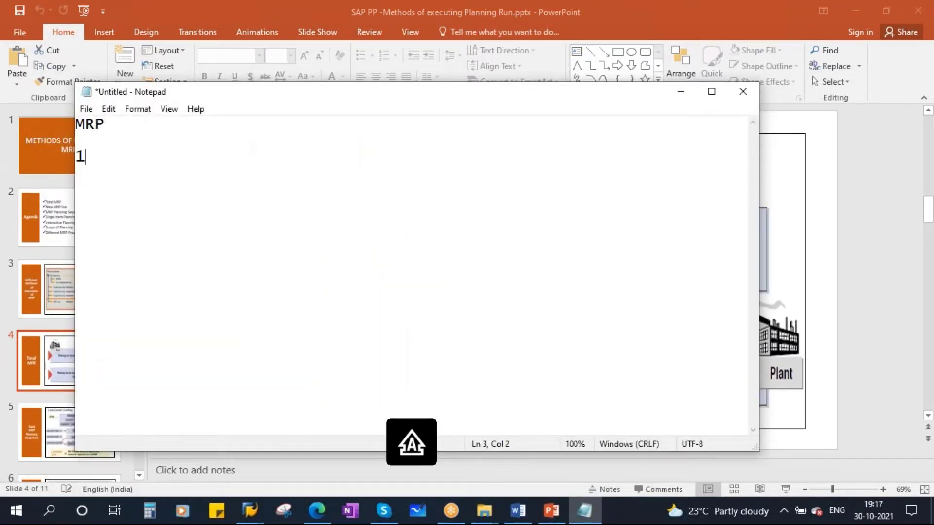
pyautogui.write('.T')
pyautogui.press('capslock')
pyautogui.write('otal')
pyautogui.press('capslock')
pyautogui.write('MRP -')
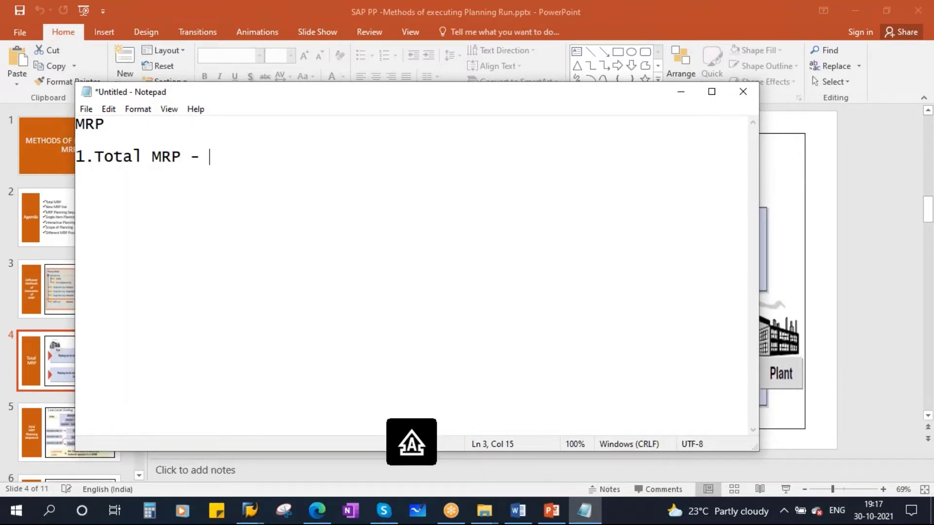
pyautogui.press('capslock')
pyautogui.write('plant leve')
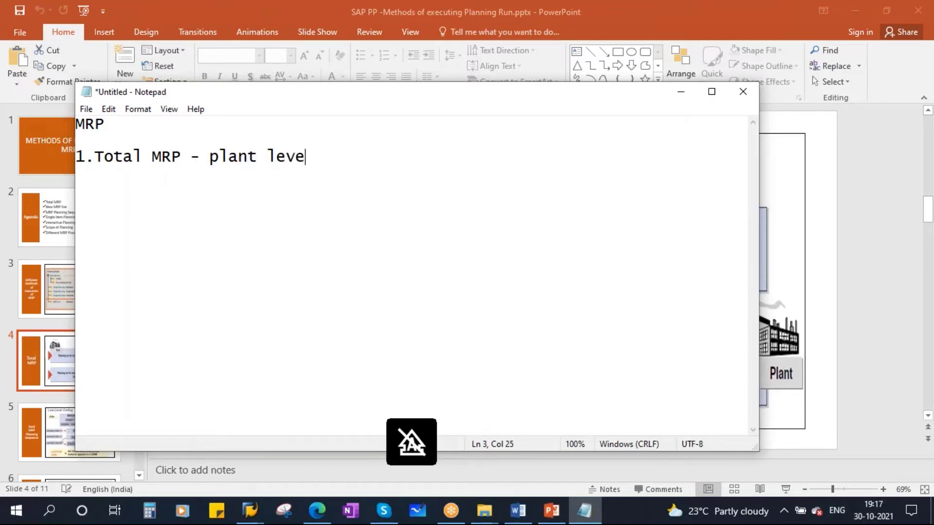
# Step: Replace the dash after MRP with a colon and complete the word 'plant level'
pyautogui.click(188, 157)
pyautogui.press('Delete')
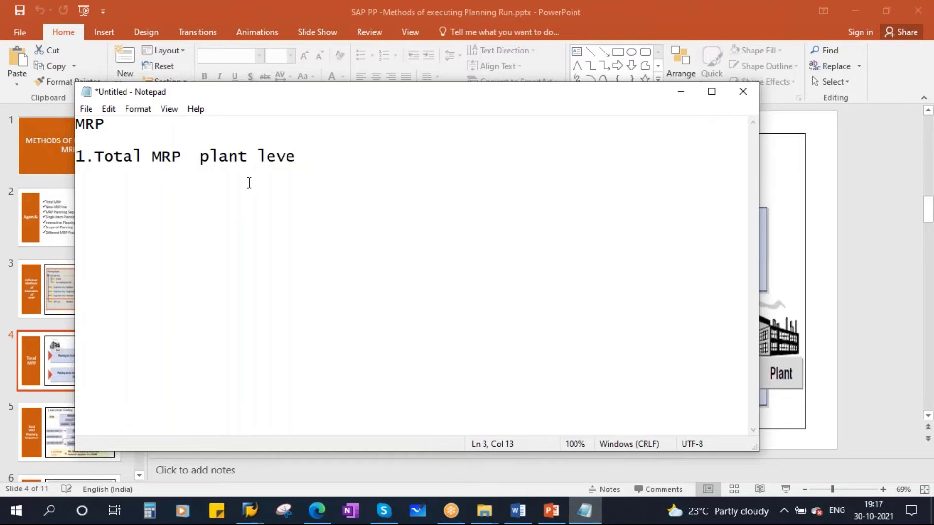
pyautogui.write(':')
pyautogui.click(314, 145)
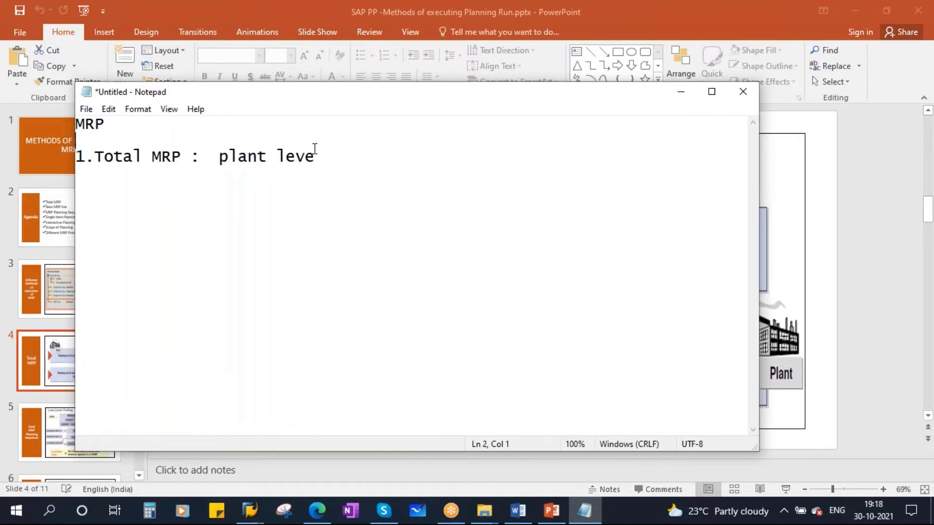
pyautogui.click(317, 155)
pyautogui.write('l')
# Step: Add an '=> Online' line beneath the Total MRP line
pyautogui.press('Return')
pyautogui.write('=>')
pyautogui.press('capslock')
pyautogui.write('O')
pyautogui.press('capslock')
pyautogui.write('nline')
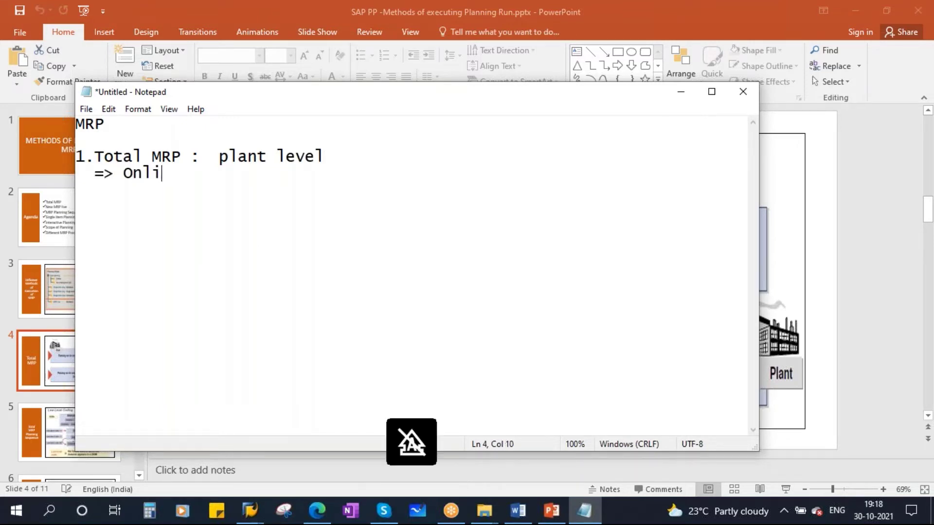
# Step: Add an '=> Background Job' line, then minimize Notepad
pyautogui.press('Return')
pyautogui.write('=>')
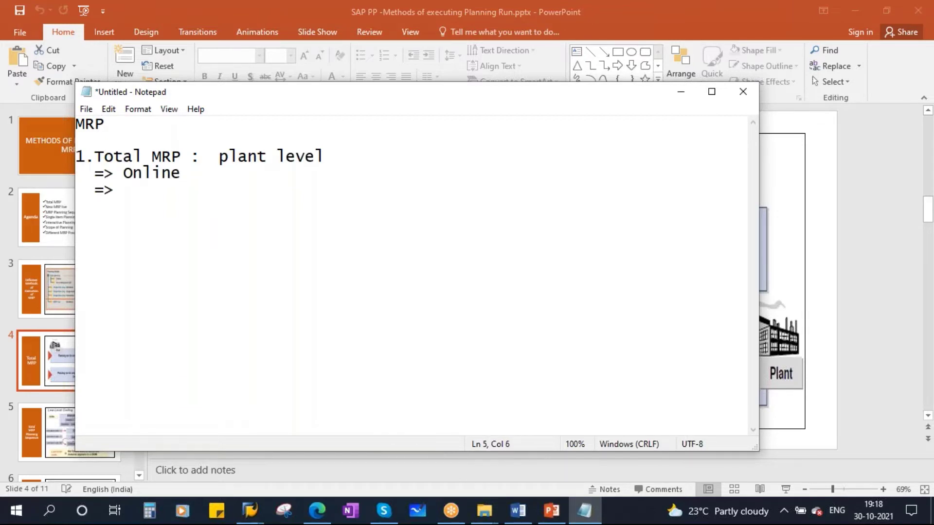
pyautogui.press('capslock')
pyautogui.write('B')
pyautogui.press('capslock')
pyautogui.write('ackgro')
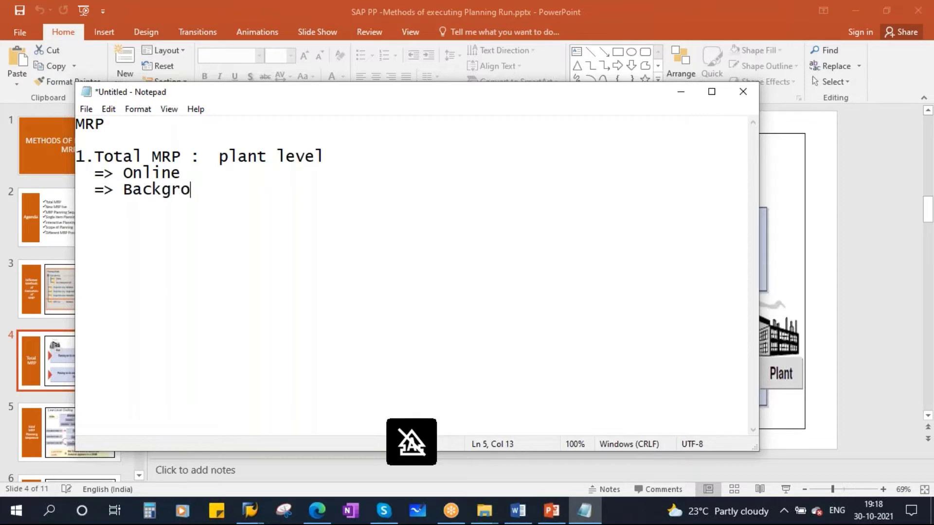
pyautogui.write('und')
pyautogui.press('capslock')
pyautogui.write('J')
pyautogui.press('capslock')
pyautogui.write('ob')
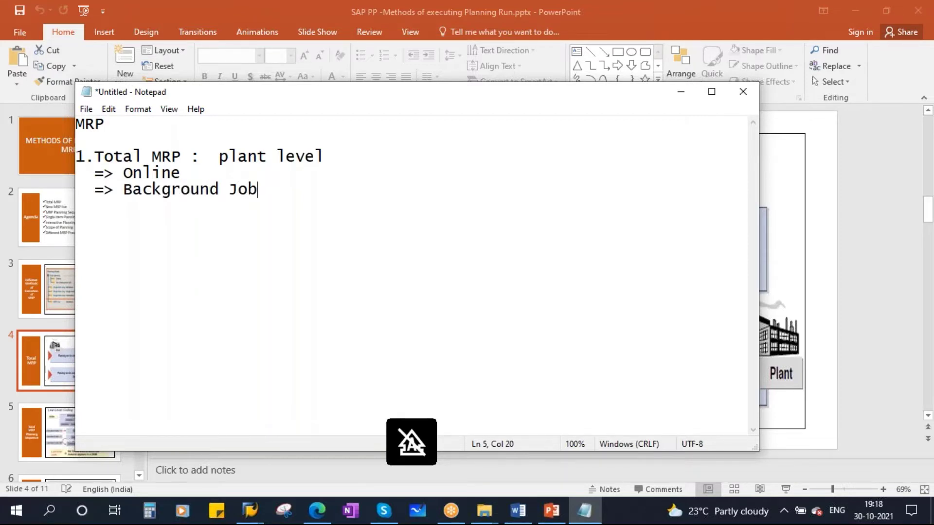
pyautogui.click(681, 96)
# Step: Exit the Stock/Requirements List and close SAP after the broken-connection message
pyautogui.moveTo(249, 511)
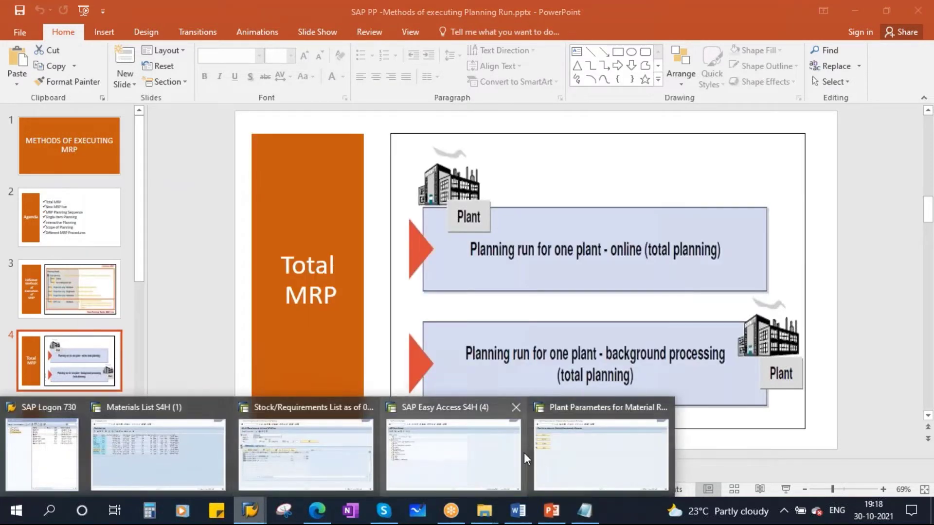
pyautogui.click(290, 434)
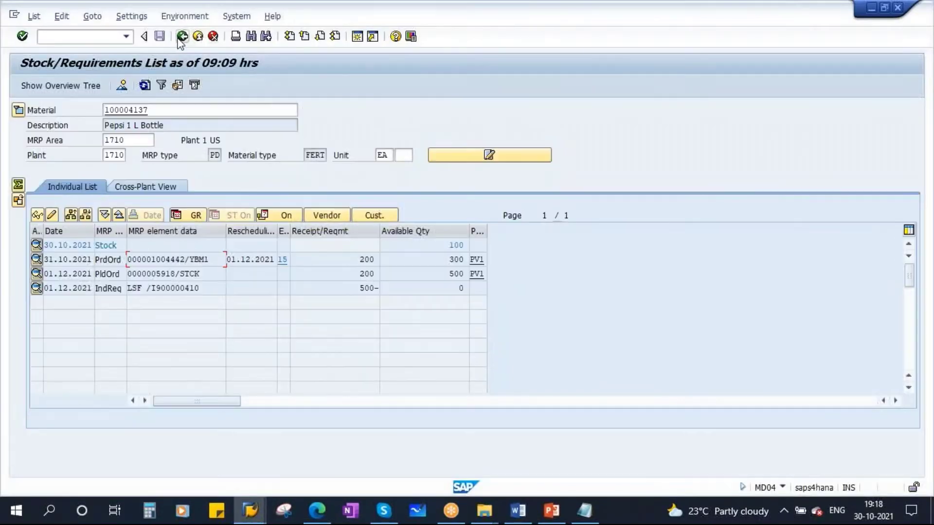
pyautogui.click(182, 37)
pyautogui.click(572, 317)
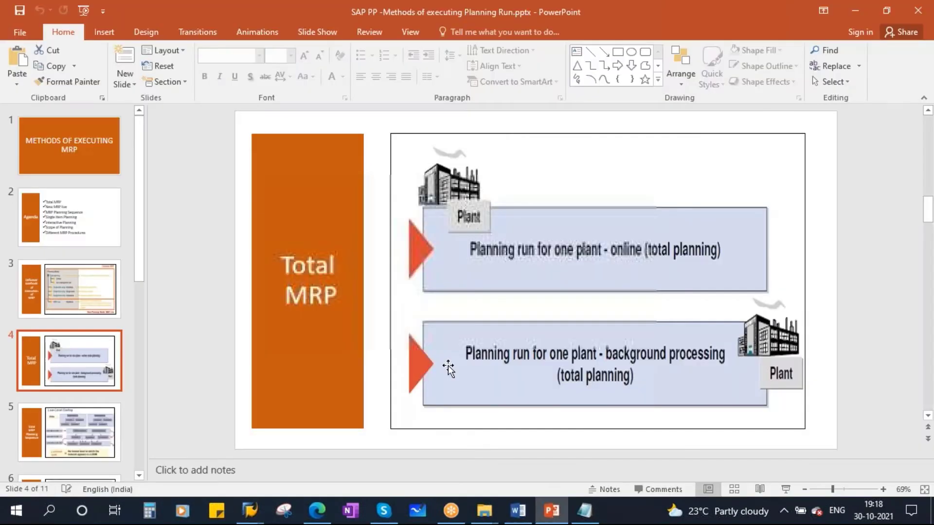
# Step: Log on to the S4HANA connection in SAP Logon with the user from history and the password
pyautogui.click(249, 511)
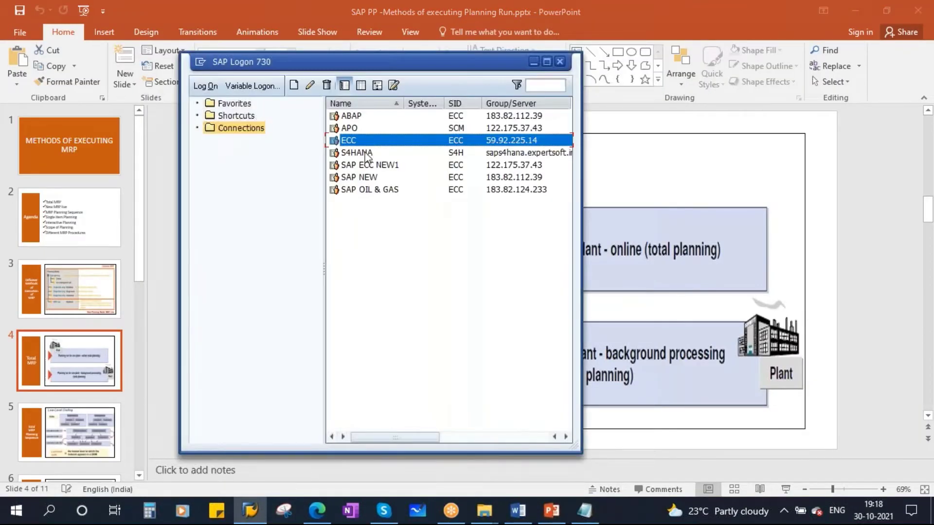
pyautogui.click(365, 154)
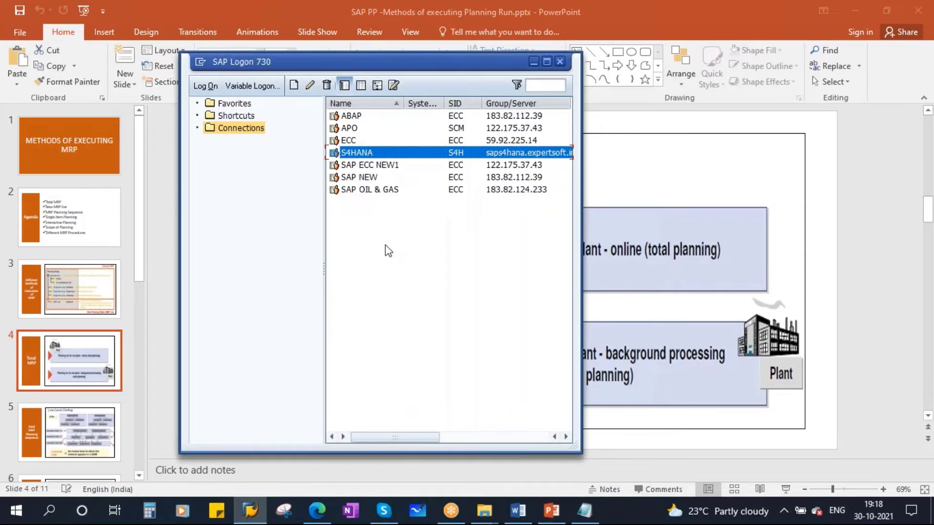
pyautogui.press('Return')
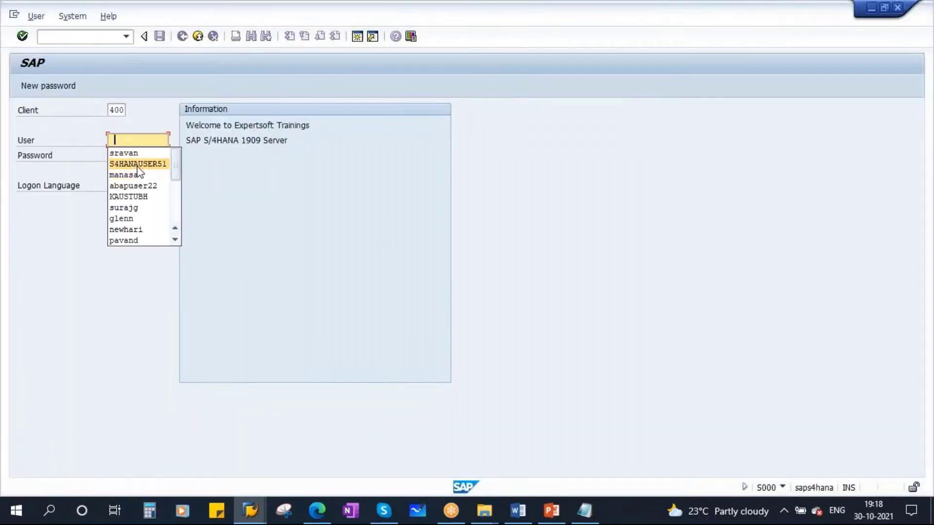
pyautogui.click(138, 164)
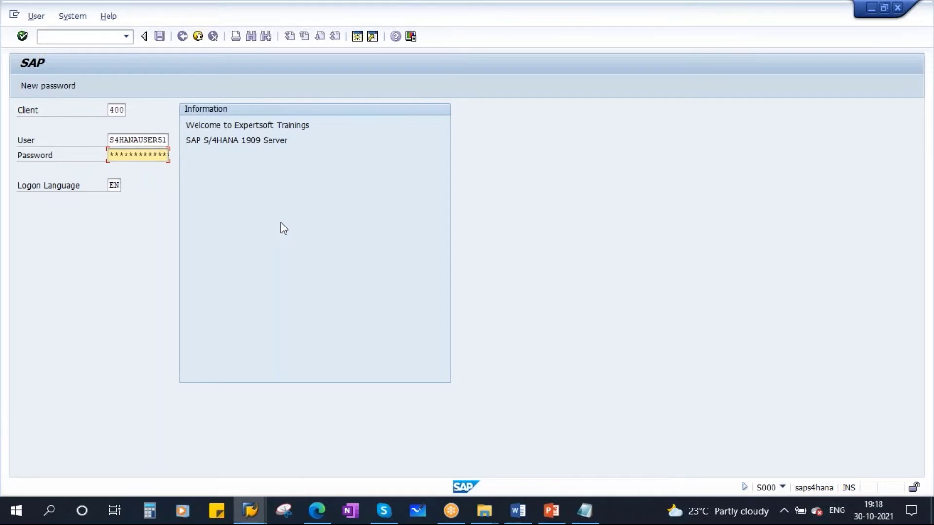
pyautogui.press('Return')
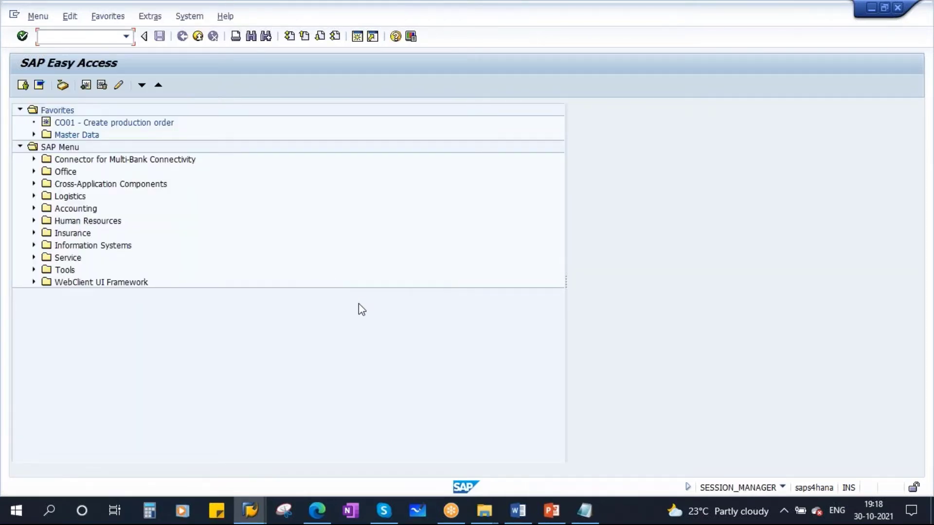
# Step: Expand Logistics > Production > MRP > Planning > Total Planning and select MD01 - Online
pyautogui.click(34, 196)
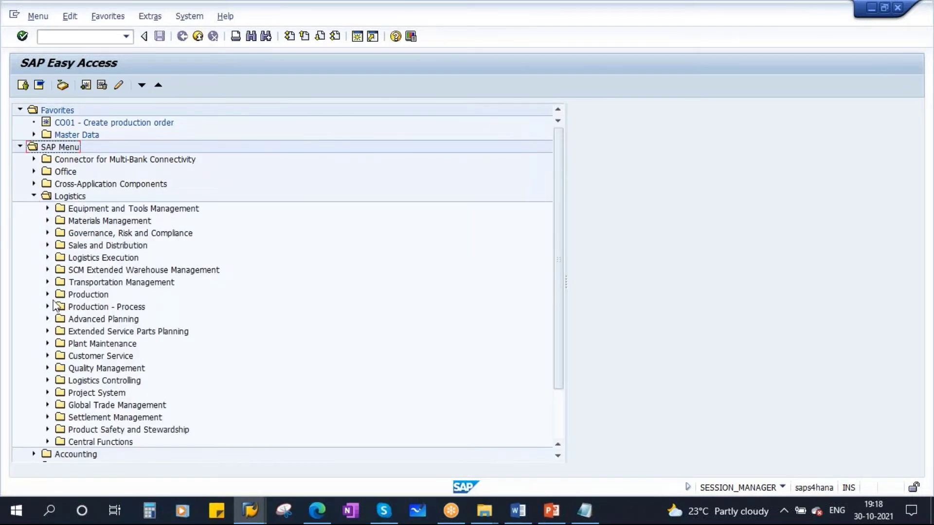
pyautogui.click(47, 295)
pyautogui.scroll(-3, 382, 295)
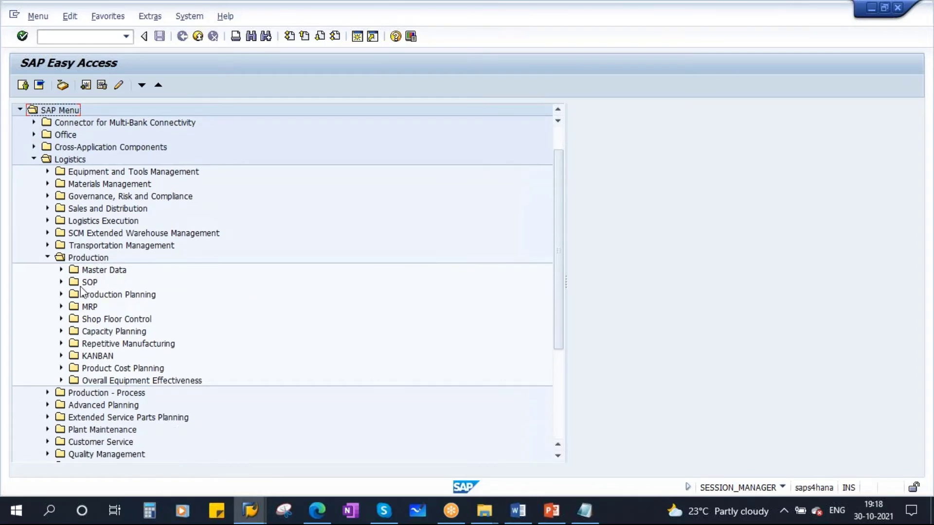
pyautogui.click(61, 307)
pyautogui.scroll(-4, 358, 318)
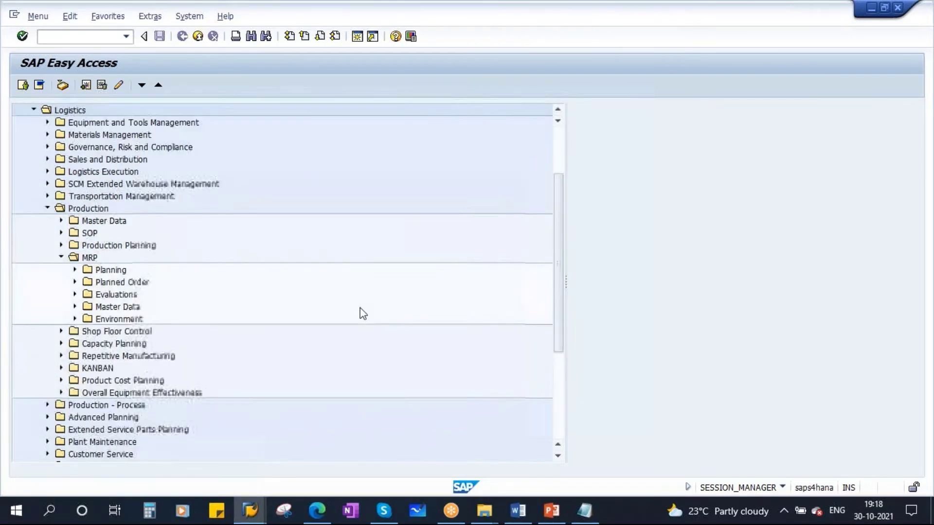
pyautogui.scroll(-3, 362, 314)
pyautogui.click(110, 234)
pyautogui.click(75, 233)
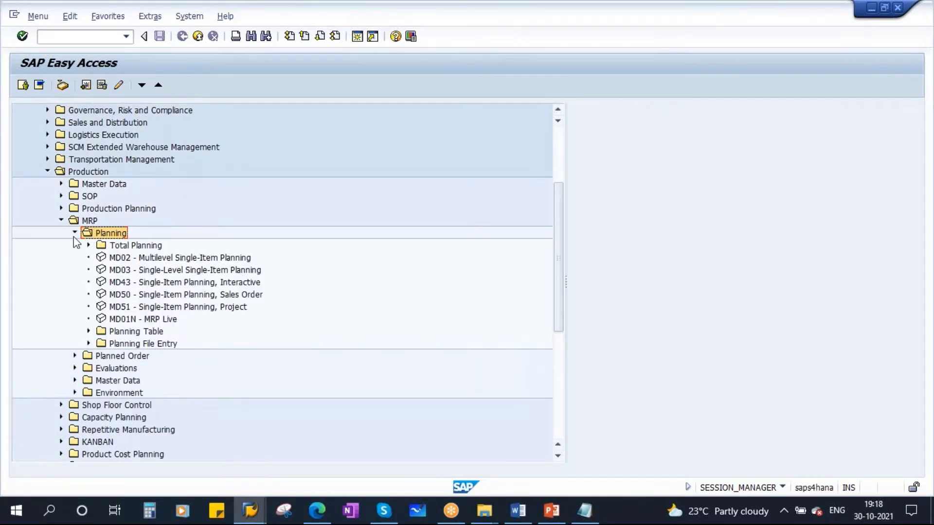
pyautogui.click(134, 246)
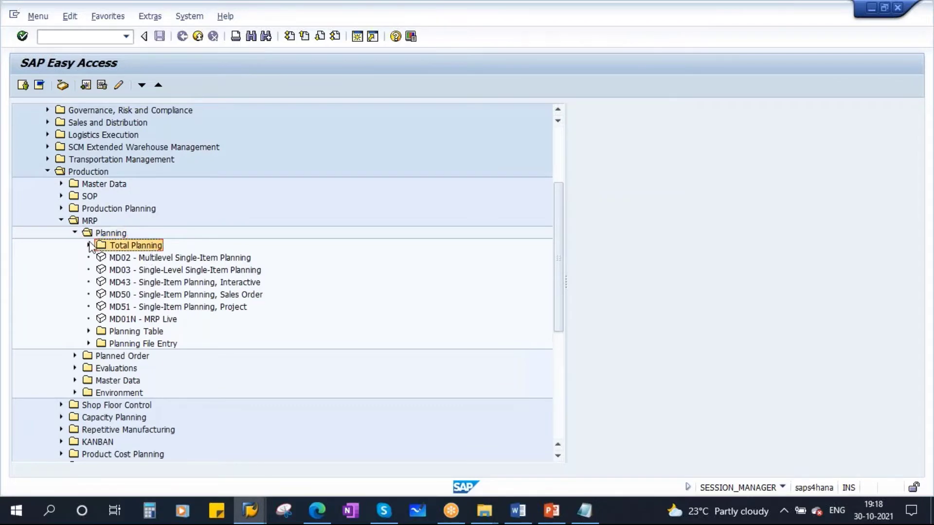
pyautogui.click(89, 245)
pyautogui.click(152, 259)
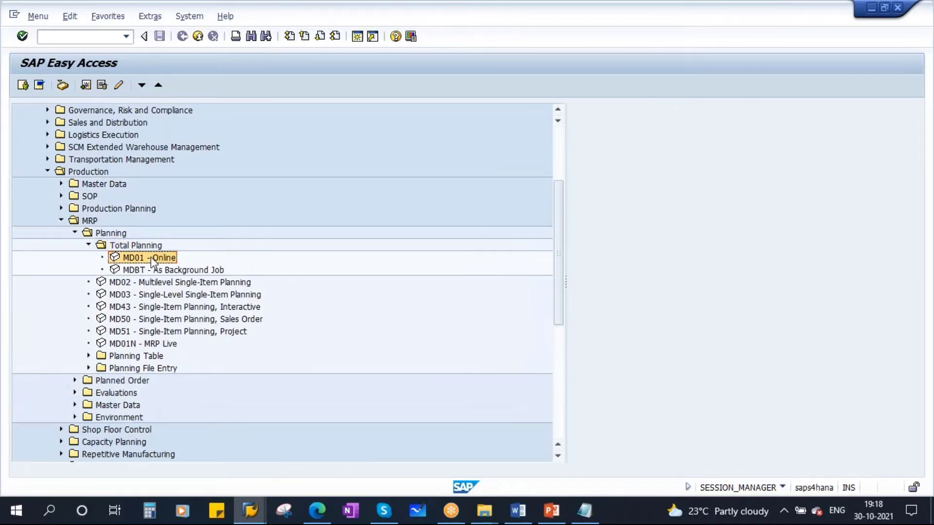
# Step: Append '- MD01' to the Online line in the Notepad MRP note
pyautogui.click(584, 511)
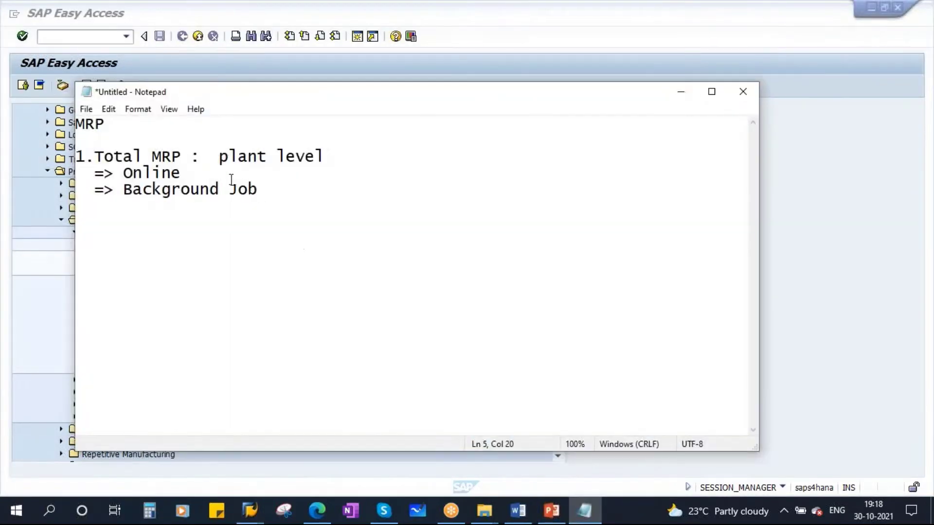
pyautogui.click(213, 174)
pyautogui.write('-')
pyautogui.press('capslock')
pyautogui.write('MD01')
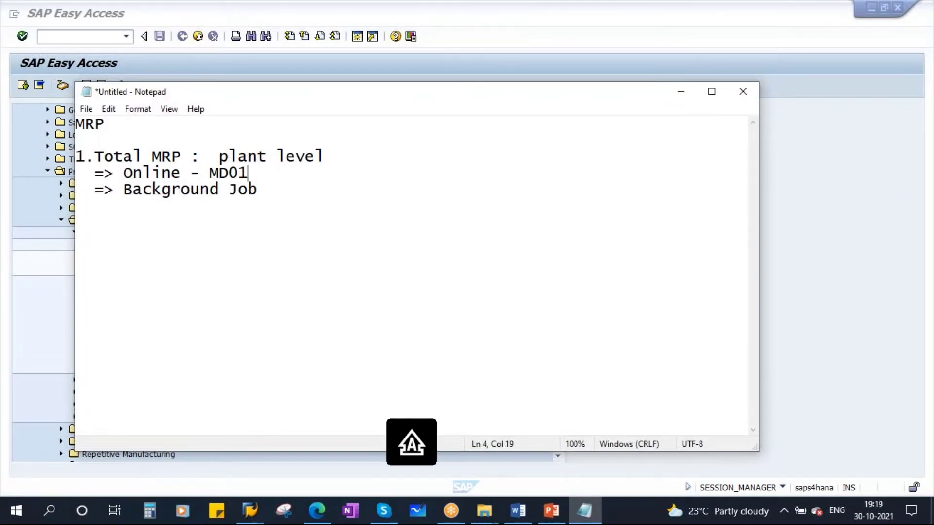
# Step: Open the MD01 MRP Run screen, enter and check plant 1710, then return to the notes
pyautogui.click(682, 95)
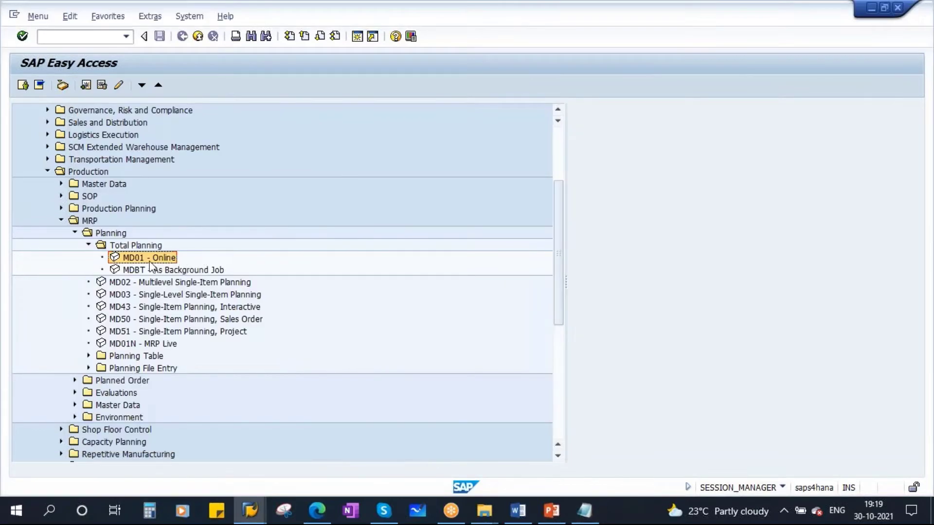
pyautogui.doubleClick(153, 258)
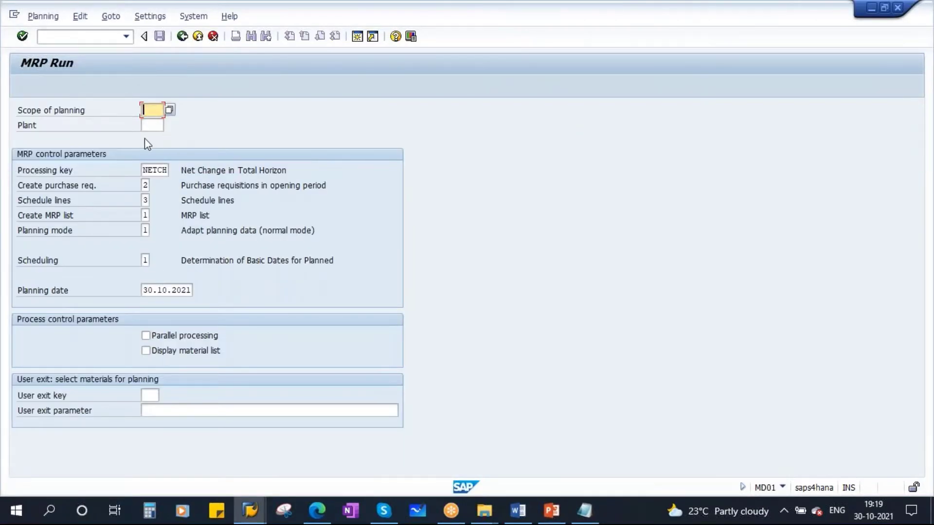
pyautogui.click(150, 127)
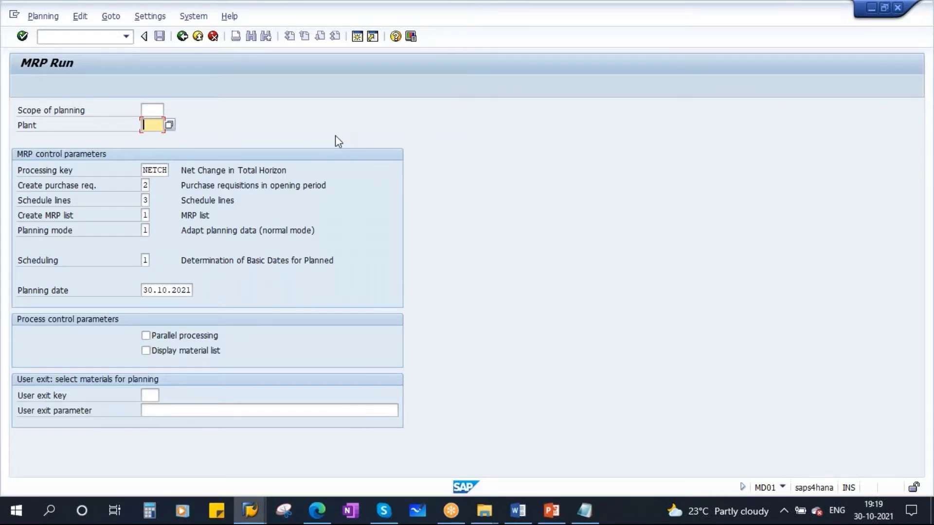
pyautogui.write('1710')
pyautogui.click(22, 36)
pyautogui.click(585, 511)
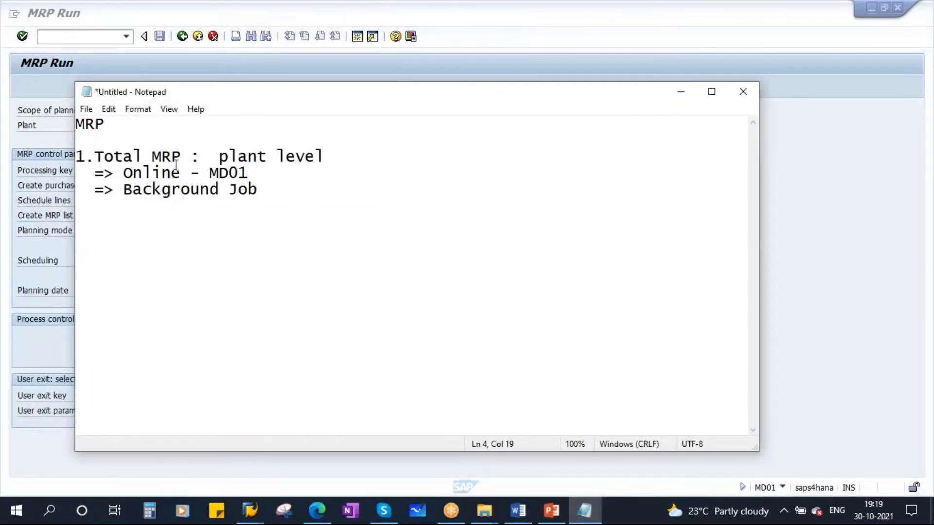
# Step: Extend the Background Job line with ' - Frequency (D,W,M), Time'
pyautogui.click(268, 190)
pyautogui.write('-')
pyautogui.moveTo(123, 190); pyautogui.dragTo(267, 190)
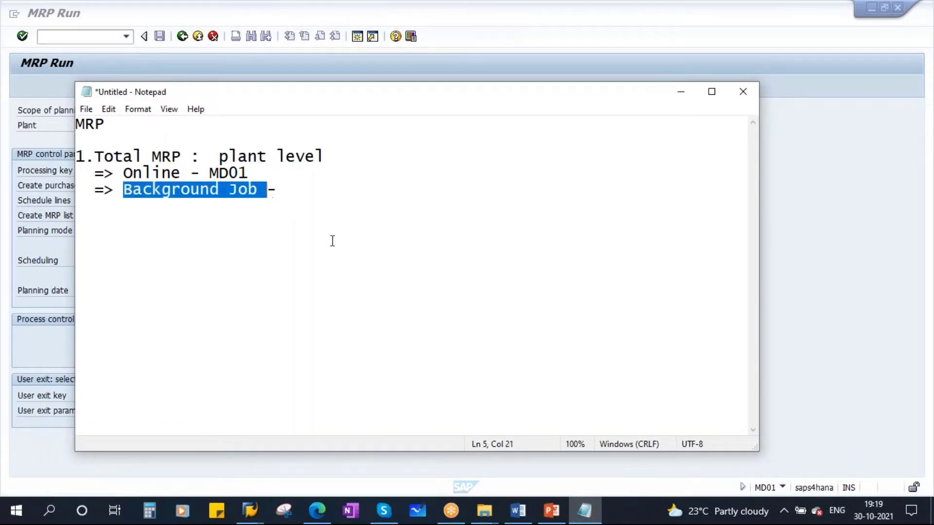
pyautogui.click(312, 194)
pyautogui.press('capslock')
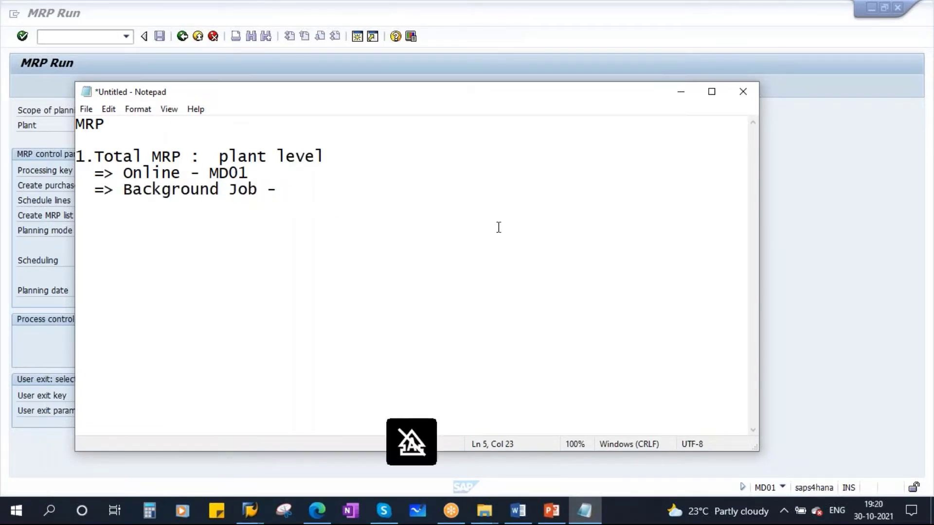
pyautogui.press('capslock')
pyautogui.write('T')
pyautogui.press('capslock')
pyautogui.press('BackSpace')
pyautogui.press('BackSpace')
pyautogui.write('Frequency ')
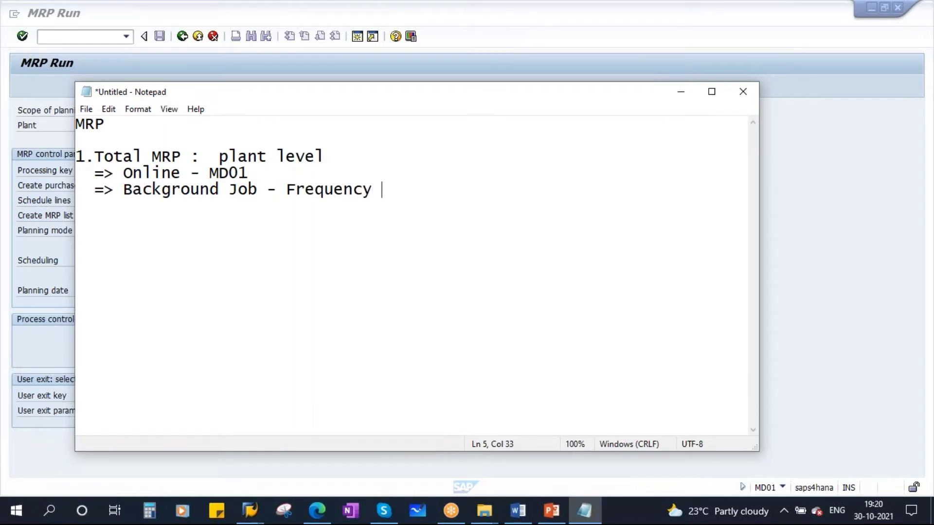
pyautogui.write('(D')
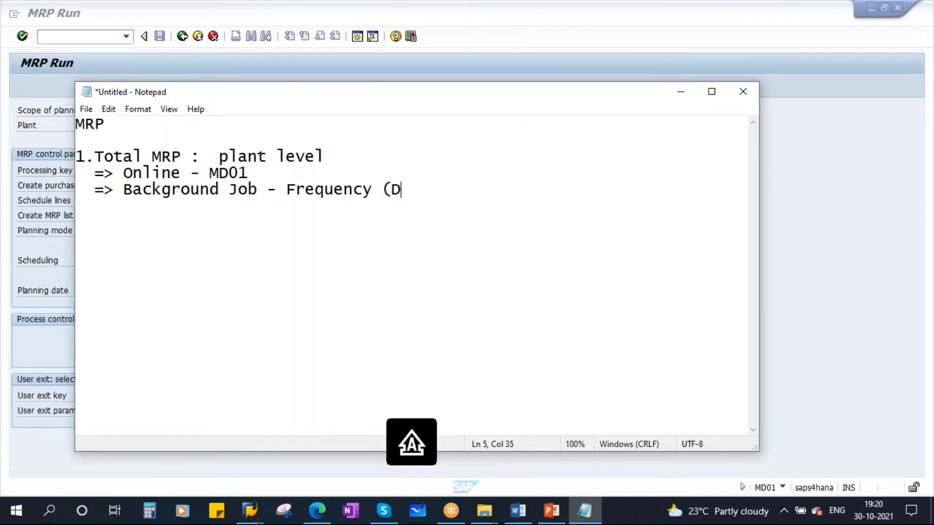
pyautogui.write(',W,M)')
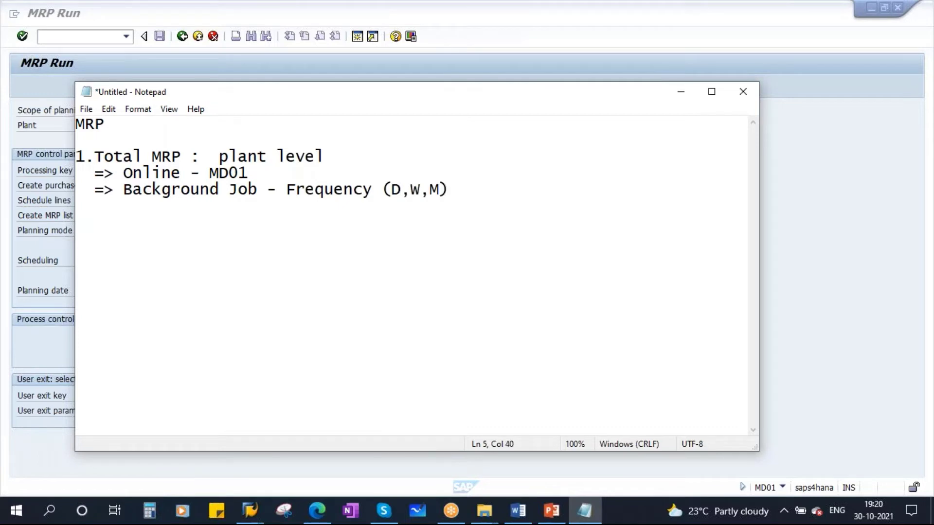
pyautogui.write(' Time')
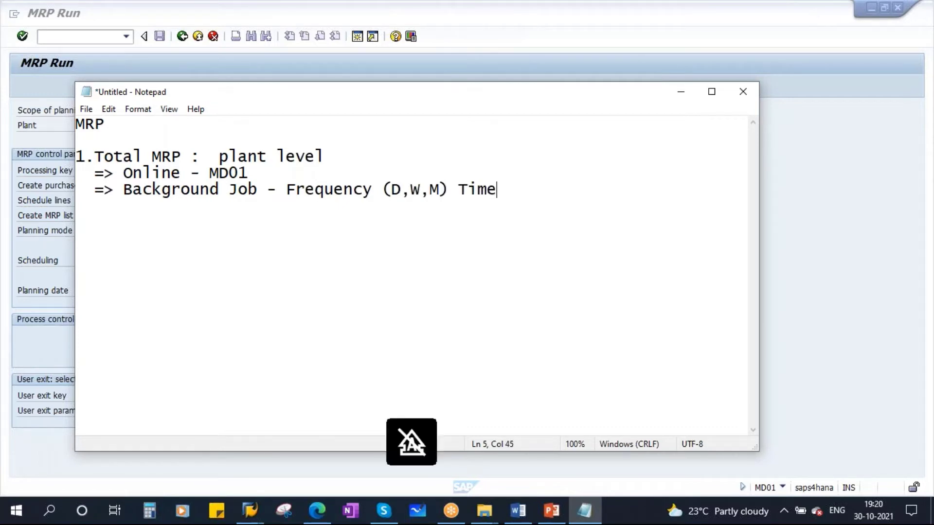
pyautogui.press('Left')
pyautogui.press('Left')
pyautogui.press('Left')
pyautogui.press('Left')
pyautogui.press('Left')
pyautogui.write(',')
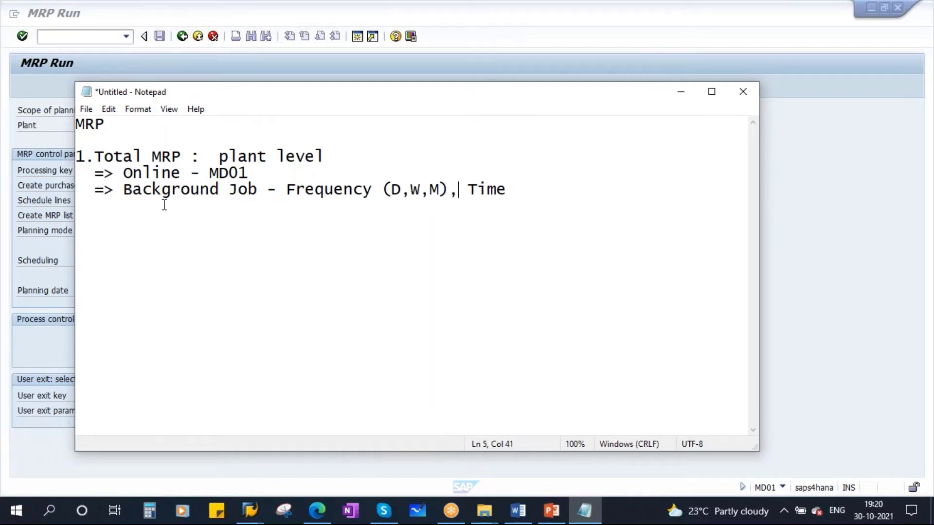
pyautogui.moveTo(132, 188); pyautogui.dragTo(267, 190)
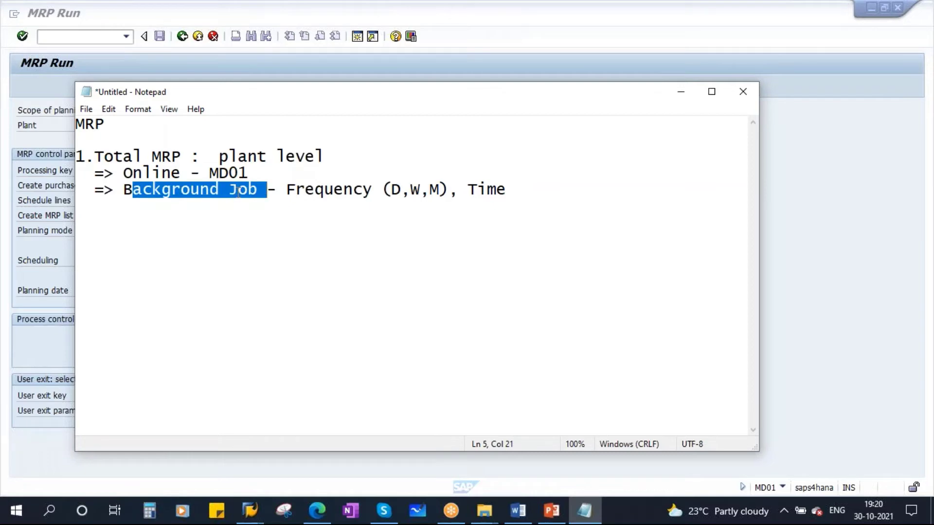
# Step: Scroll through the course syllabus in Word, then bring up the Total MRP slide in PowerPoint
pyautogui.click(519, 510)
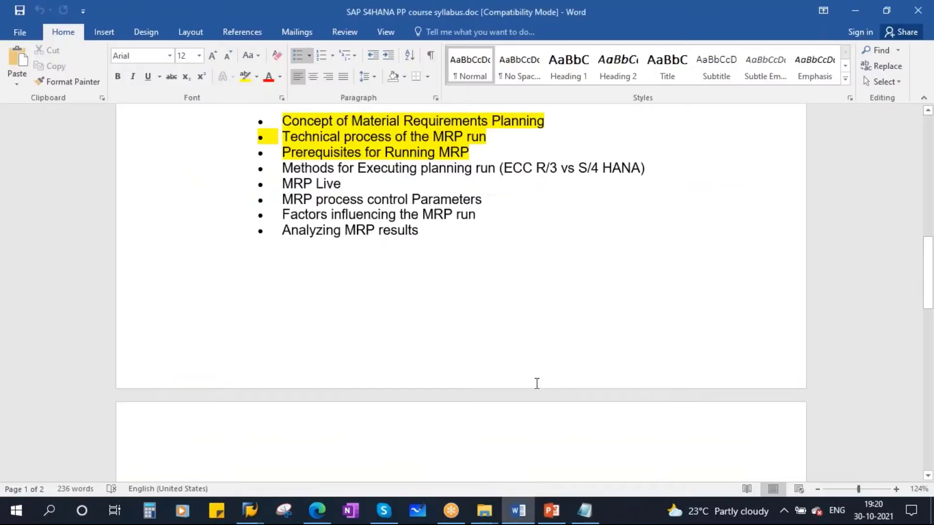
pyautogui.scroll(-15, 535, 381)
pyautogui.scroll(-2, 539, 380)
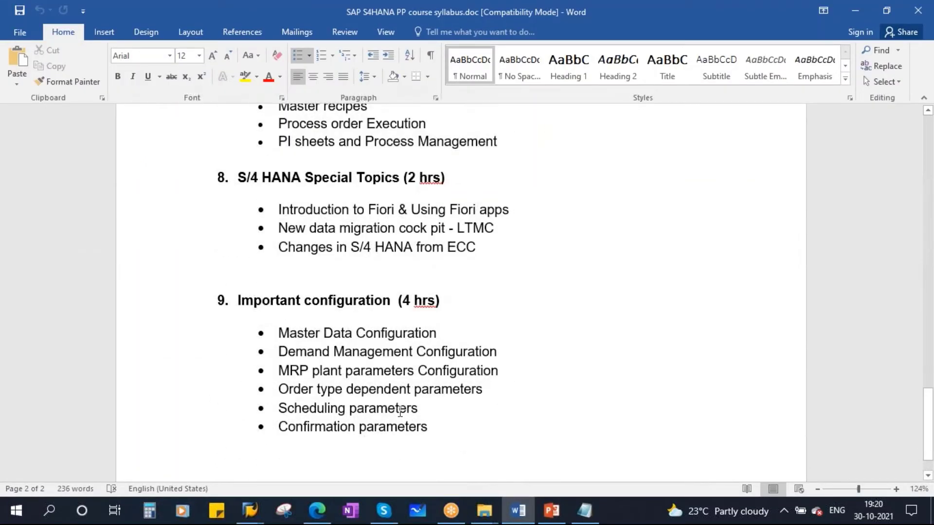
pyautogui.moveTo(442, 428); pyautogui.dragTo(323, 333)
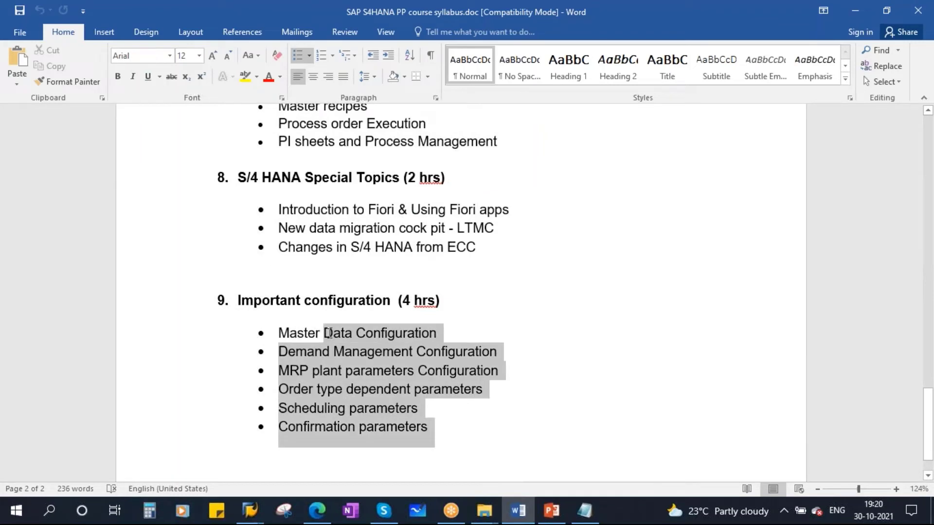
pyautogui.click(552, 511)
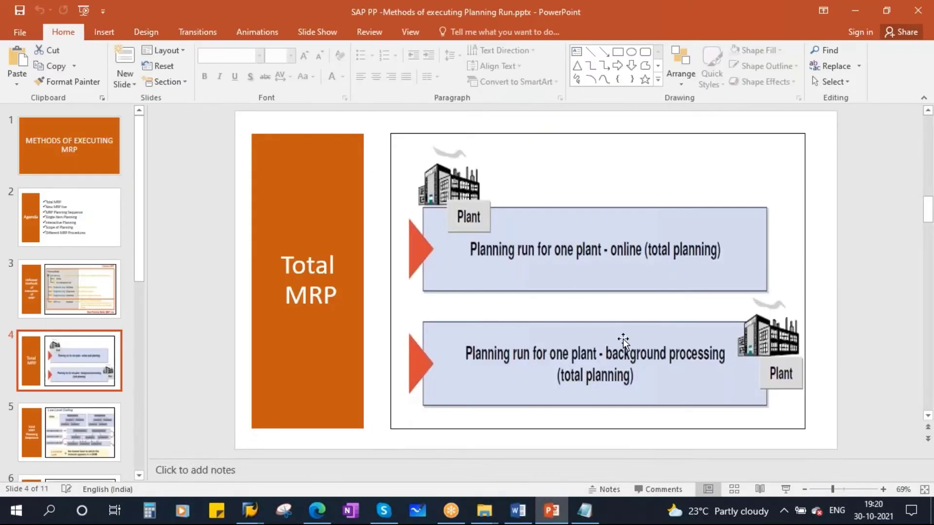
# Step: In the slide show, cross out 'online', handwrite MD01 and double-underline '(total planning)'
pyautogui.click(786, 489)
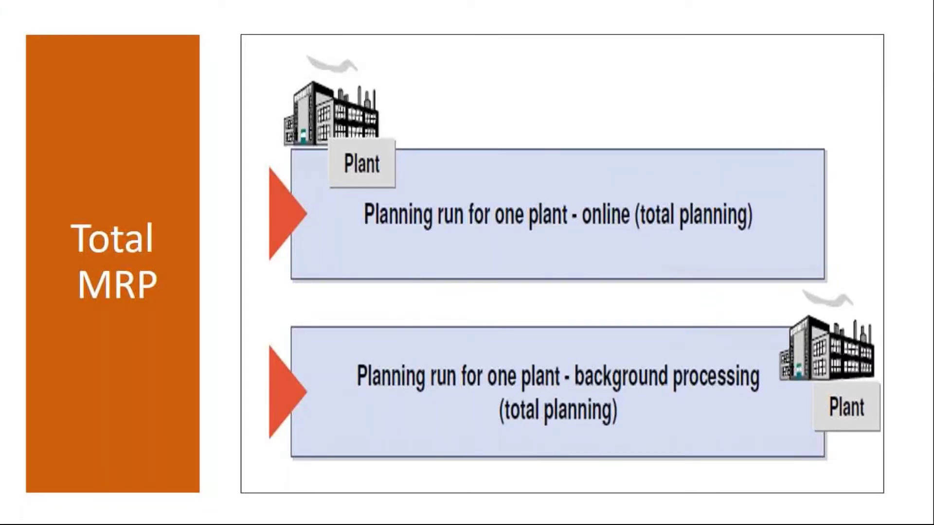
pyautogui.moveTo(528, 238); pyautogui.dragTo(730, 164)
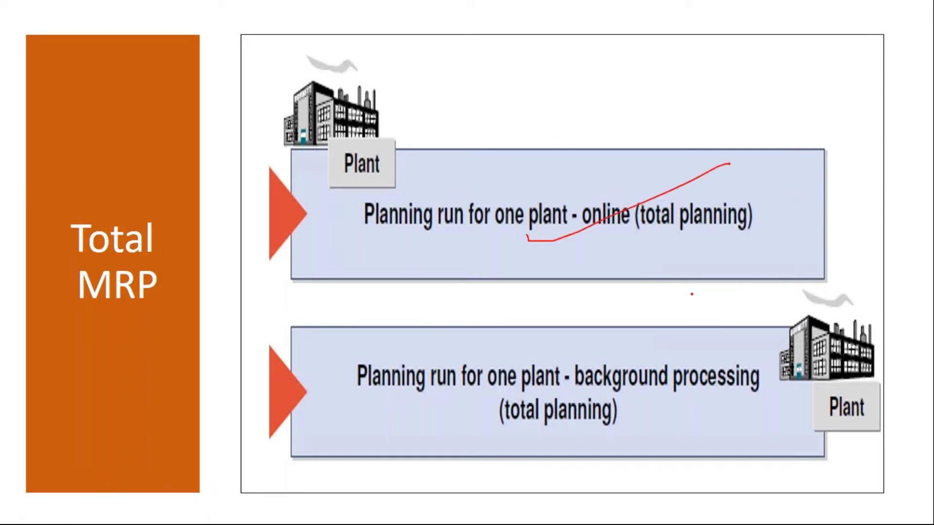
pyautogui.moveTo(667, 246)
pyautogui.mouseDown()
pyautogui.moveTo(671, 275)
pyautogui.moveTo(705, 265)
pyautogui.moveTo(715, 278)
pyautogui.mouseUp()
pyautogui.moveTo(724, 245); pyautogui.dragTo(714, 278)
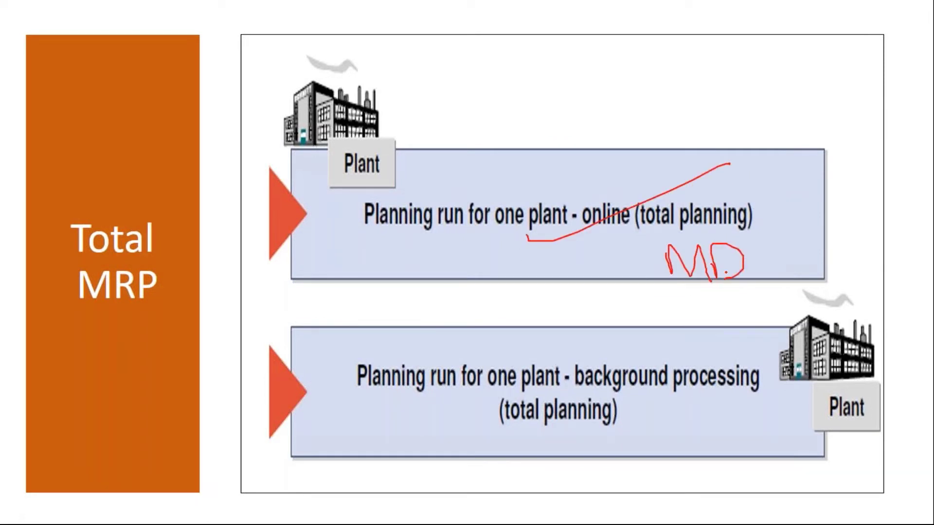
pyautogui.moveTo(760, 253)
pyautogui.mouseDown()
pyautogui.moveTo(760, 279)
pyautogui.moveTo(759, 252)
pyautogui.mouseUp()
pyautogui.moveTo(787, 239); pyautogui.dragTo(788, 292)
pyautogui.moveTo(489, 431); pyautogui.dragTo(814, 428)
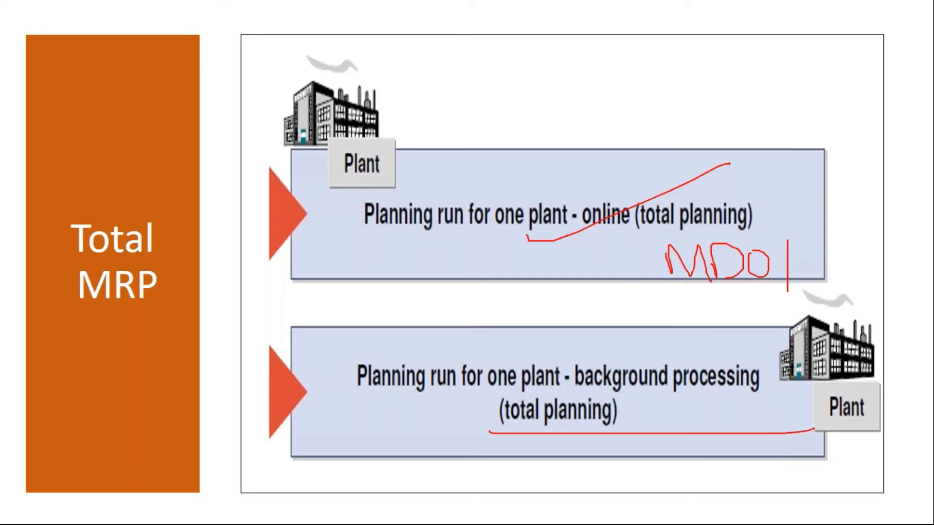
pyautogui.moveTo(520, 441); pyautogui.dragTo(805, 440)
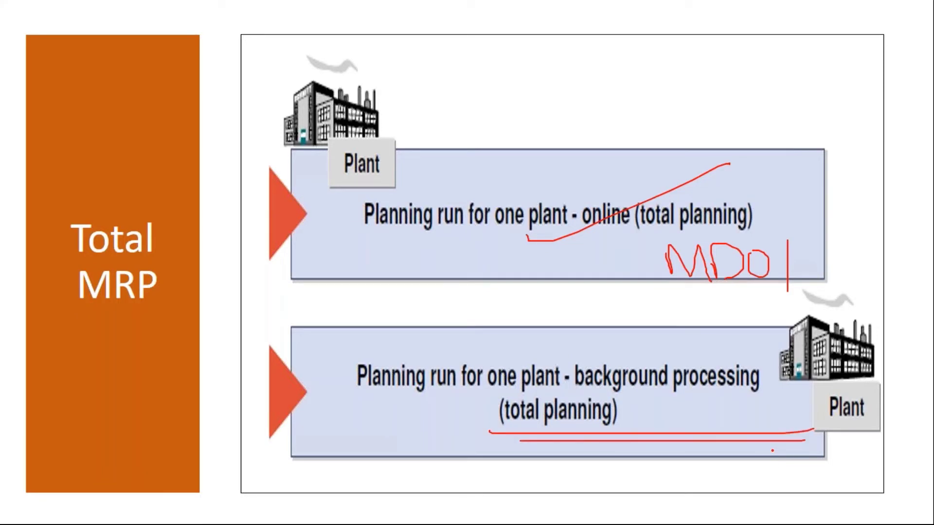
# Step: Erase the ink, exit the slide show and return to the MRP notes
pyautogui.press('e')
pyautogui.press('Escape')
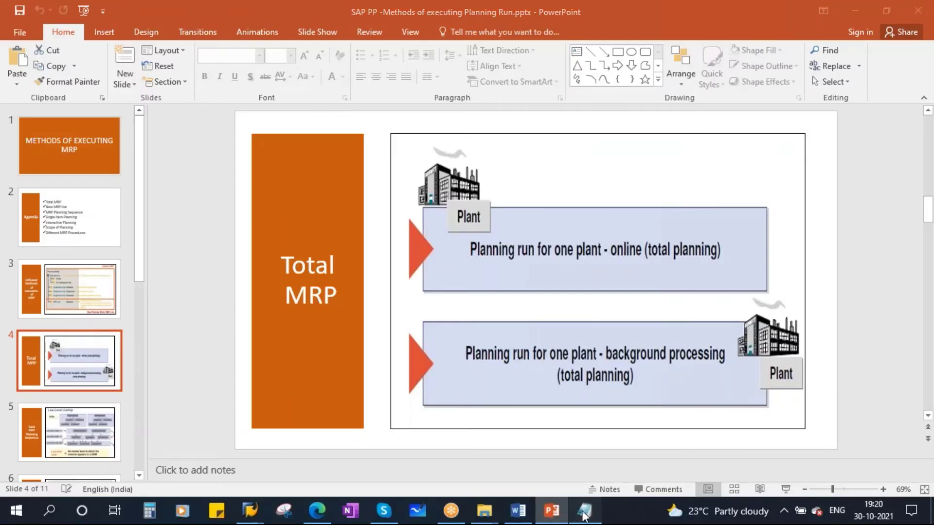
pyautogui.click(585, 511)
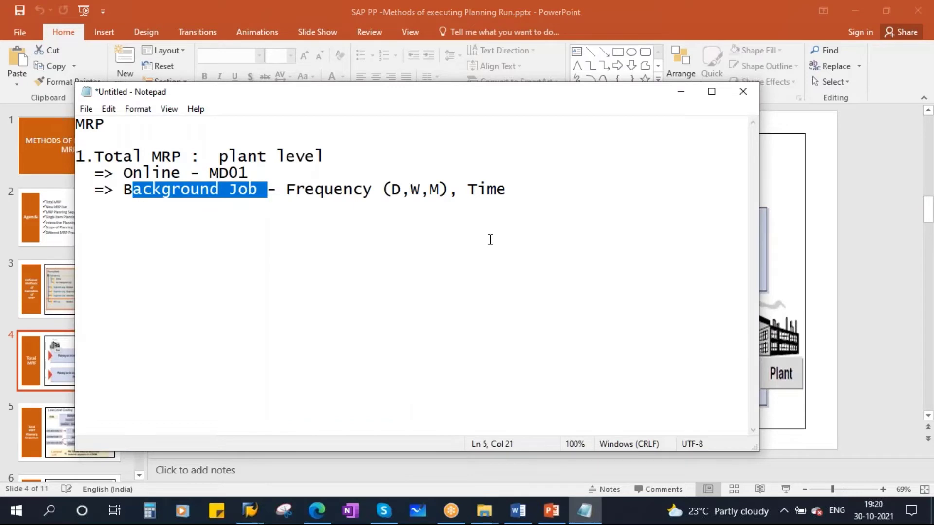